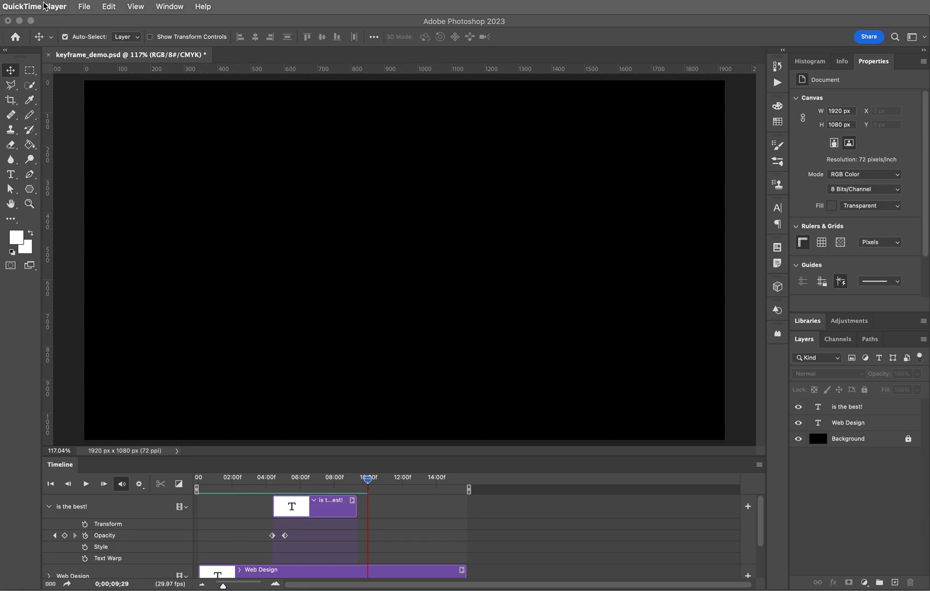
Scrub around the 'is the best!' clip's end to confirm it stops just before 10 seconds, leaving its track collapsed
left_click(68, 23)
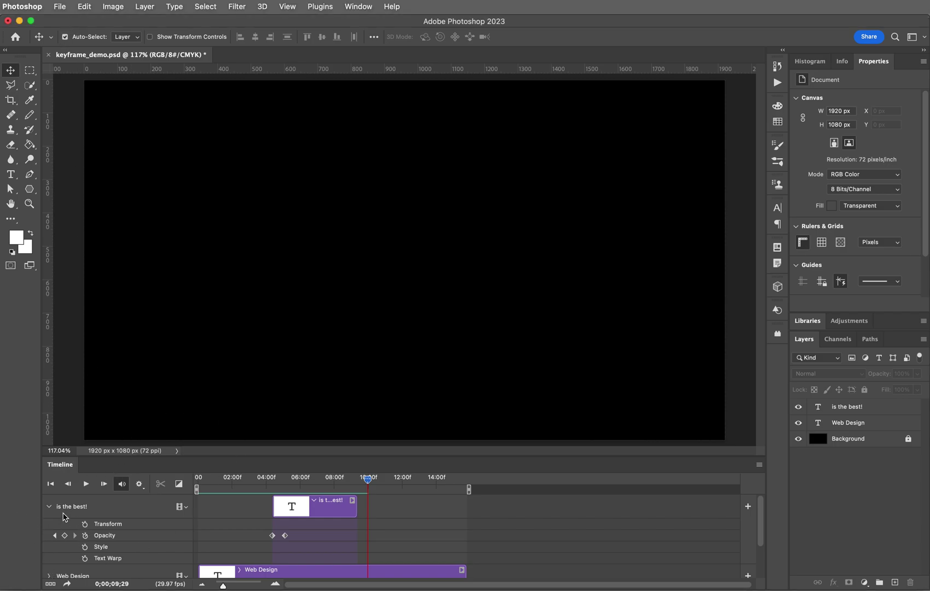
left_click(49, 506)
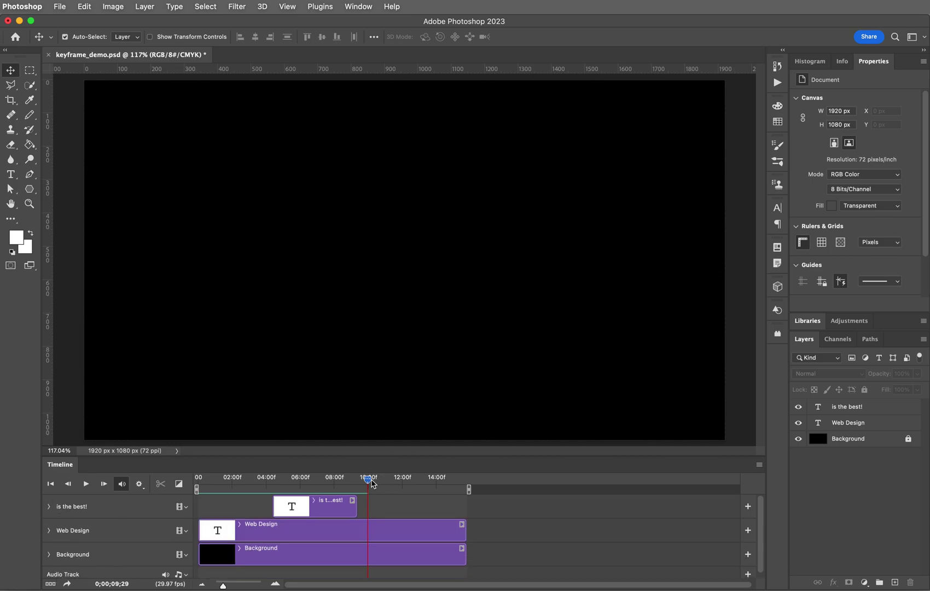
left_click_drag(370, 482, 358, 482)
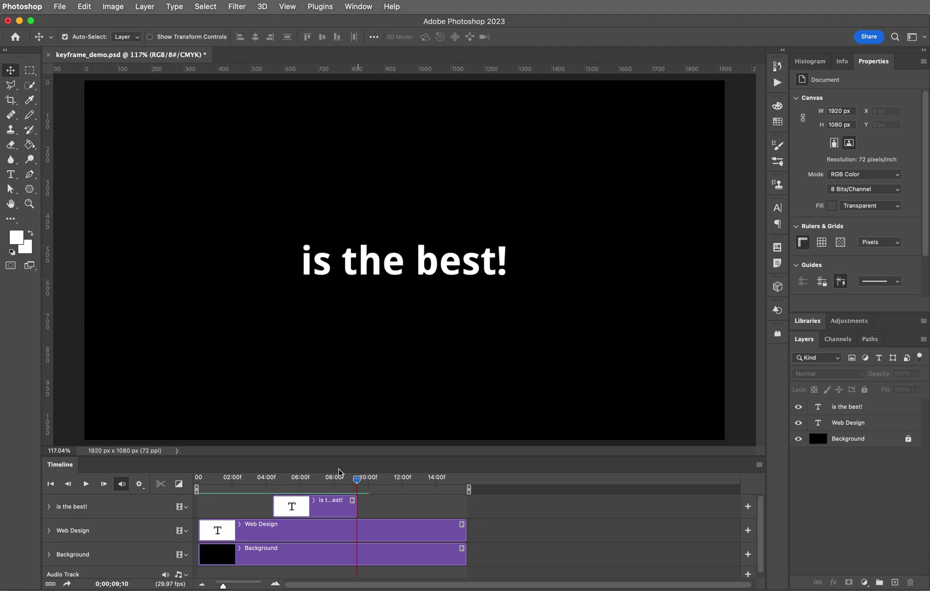
left_click(46, 508)
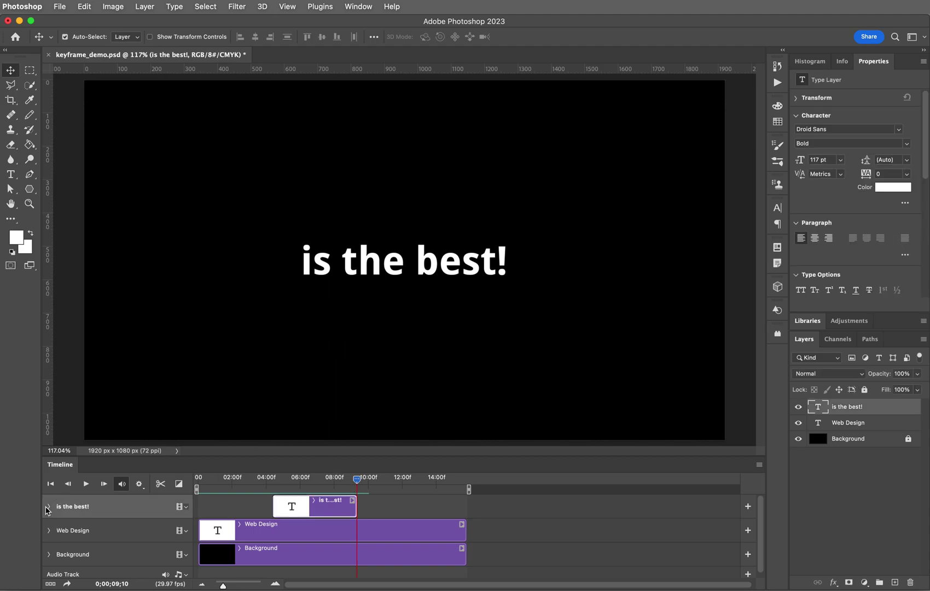
left_click(48, 506)
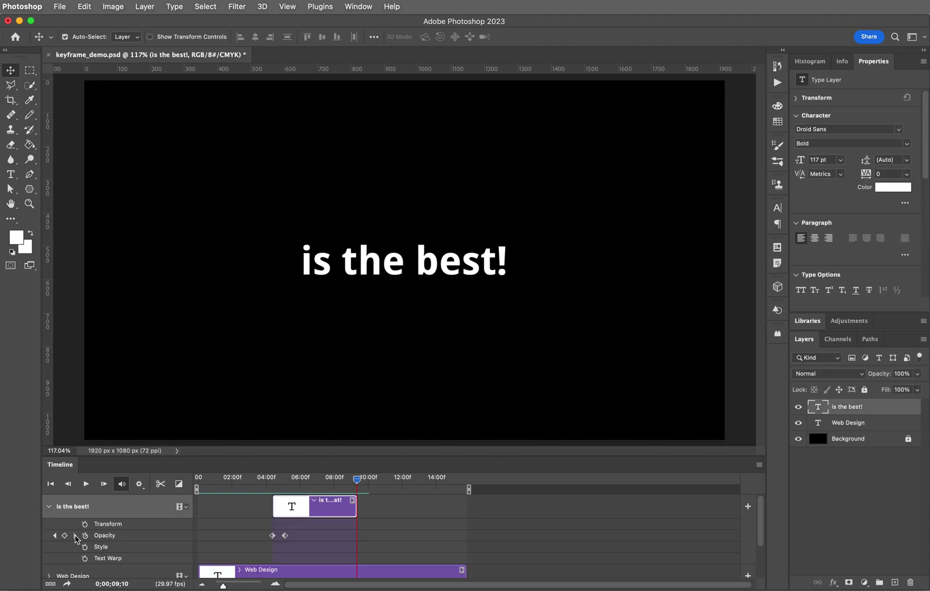
left_click_drag(361, 484, 358, 481)
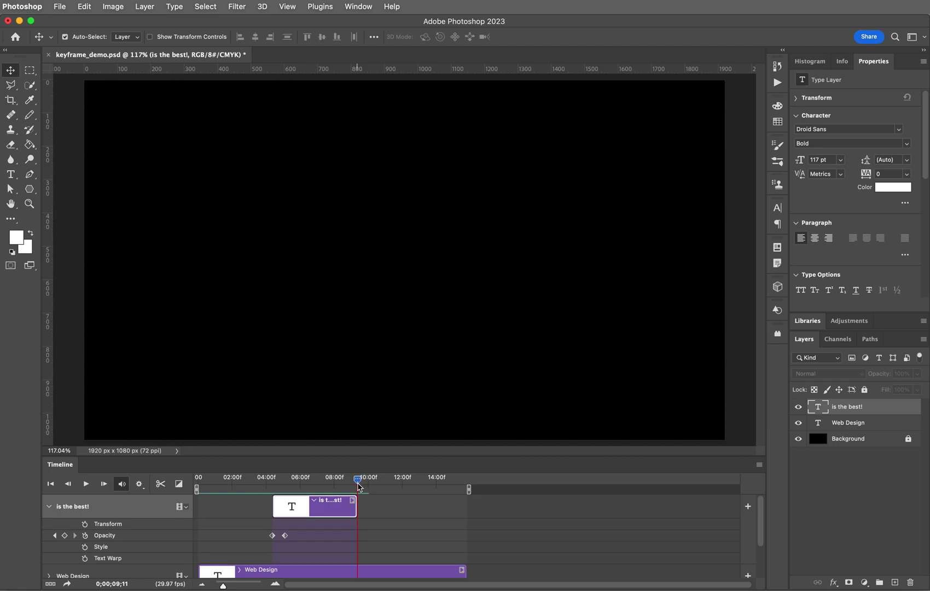
left_click(49, 507)
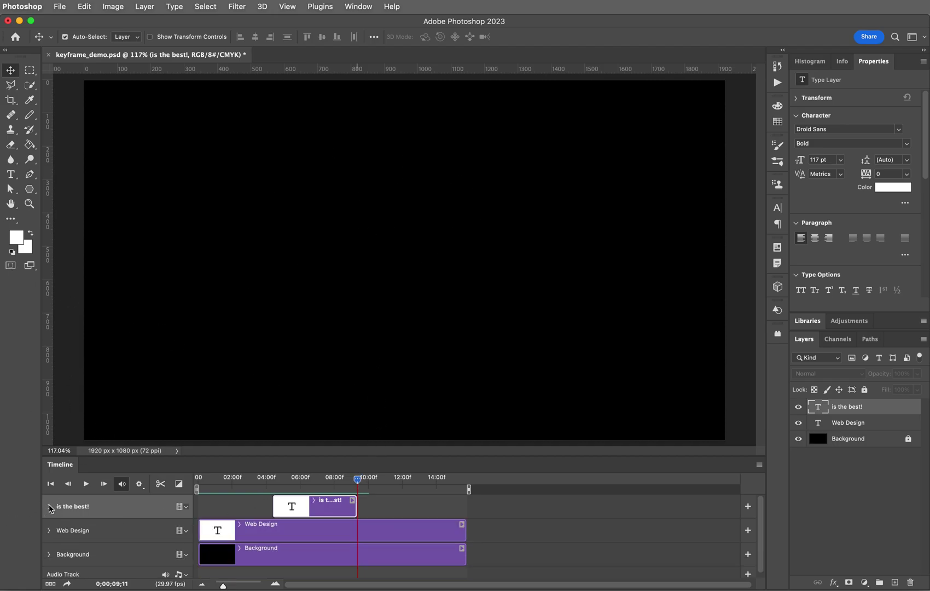
Draw a white 7-sided polygon across the middle of the canvas with the Polygon Tool
left_click(30, 190)
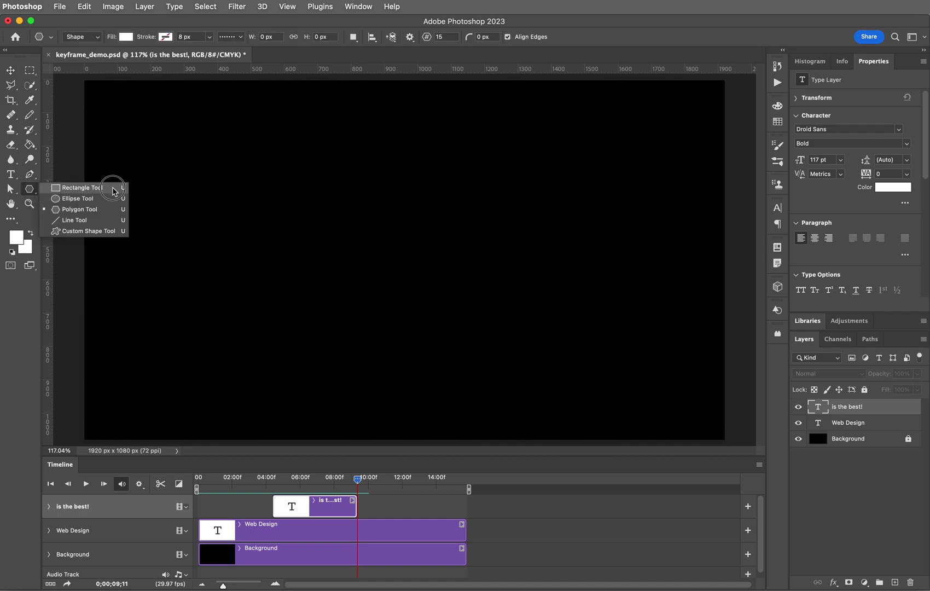
left_click(103, 215)
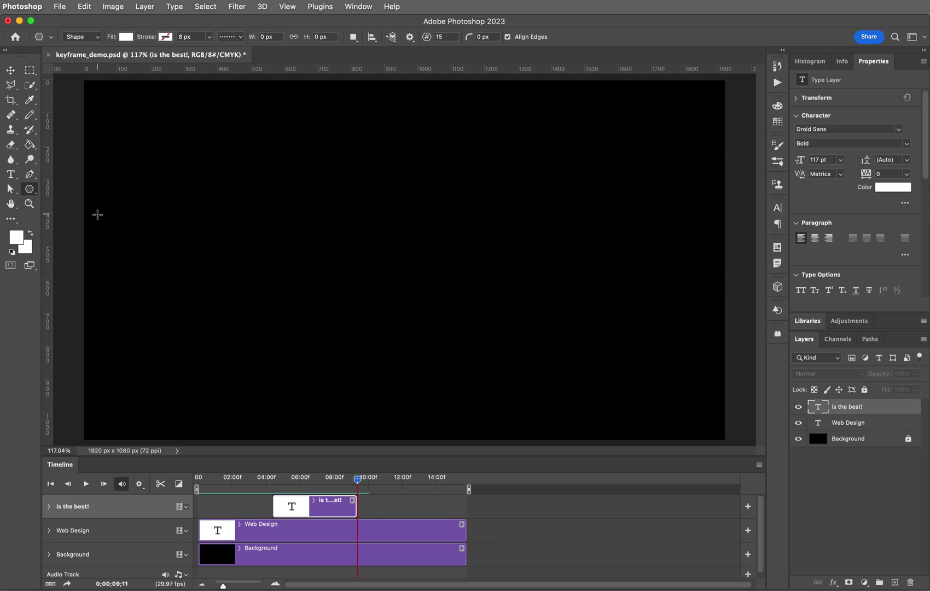
left_click(448, 36)
type("7")
left_click_drag(322, 199, 537, 351)
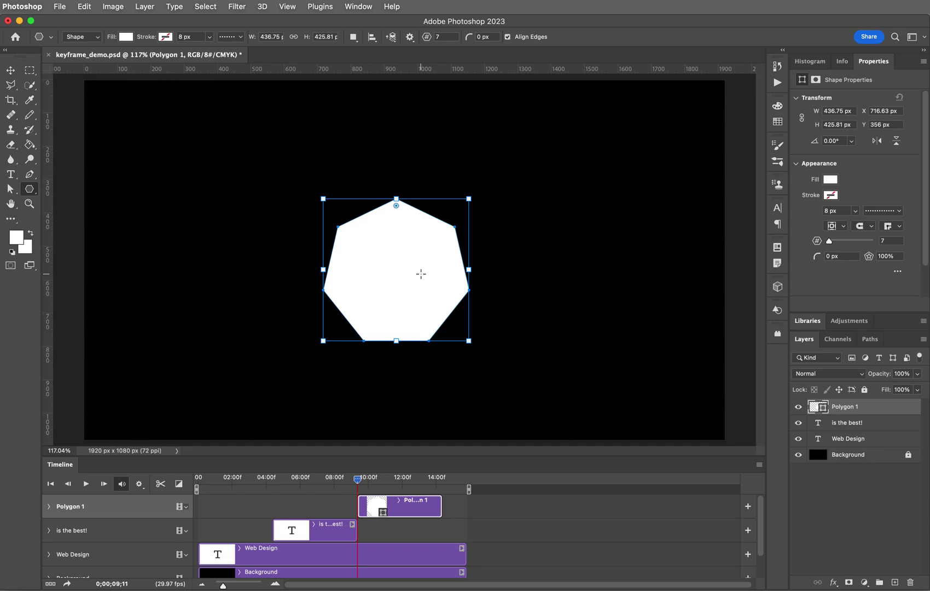
Expand the Polygon 1 track and set a Style keyframe at the start of its clip
left_click(49, 507)
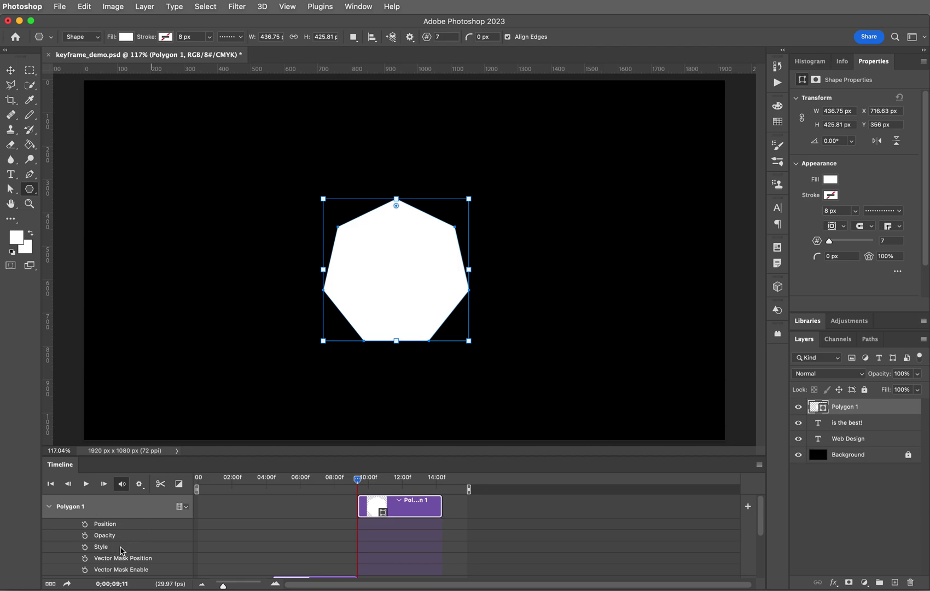
left_click(84, 547)
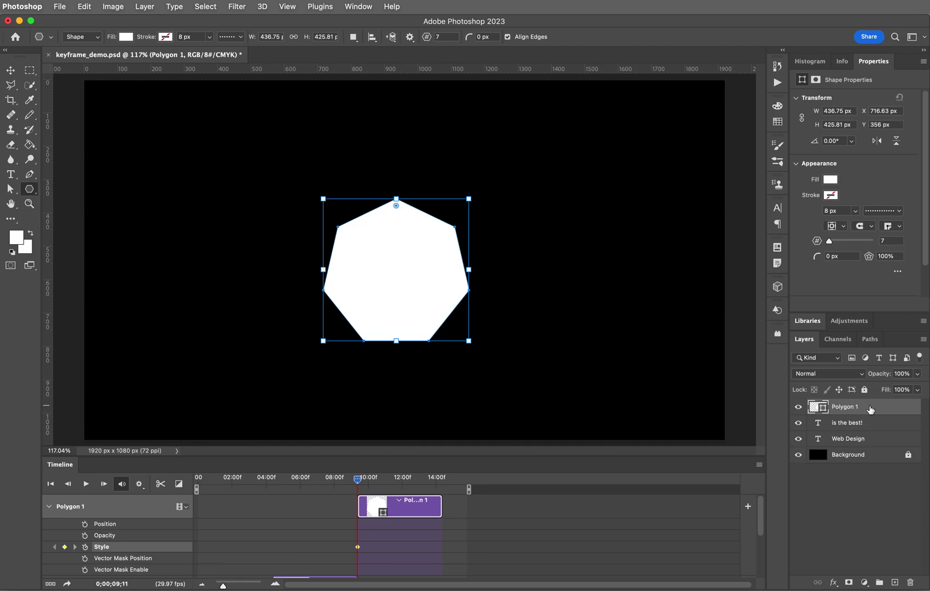
Enable a purple linear Gradient Overlay on Polygon 1 with its opacity kept at 0%
double_click(870, 409)
left_click(538, 120)
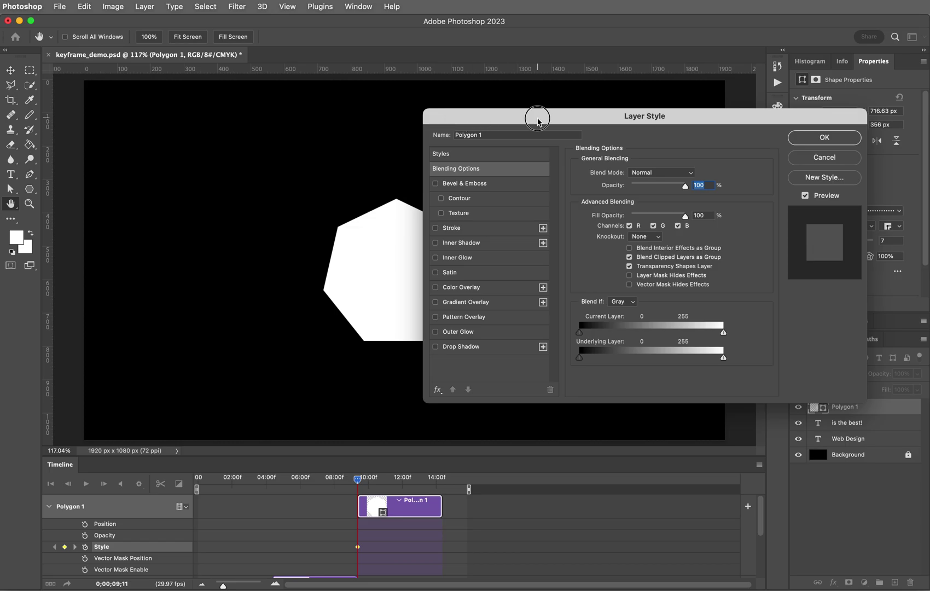
left_click_drag(538, 120, 515, 111)
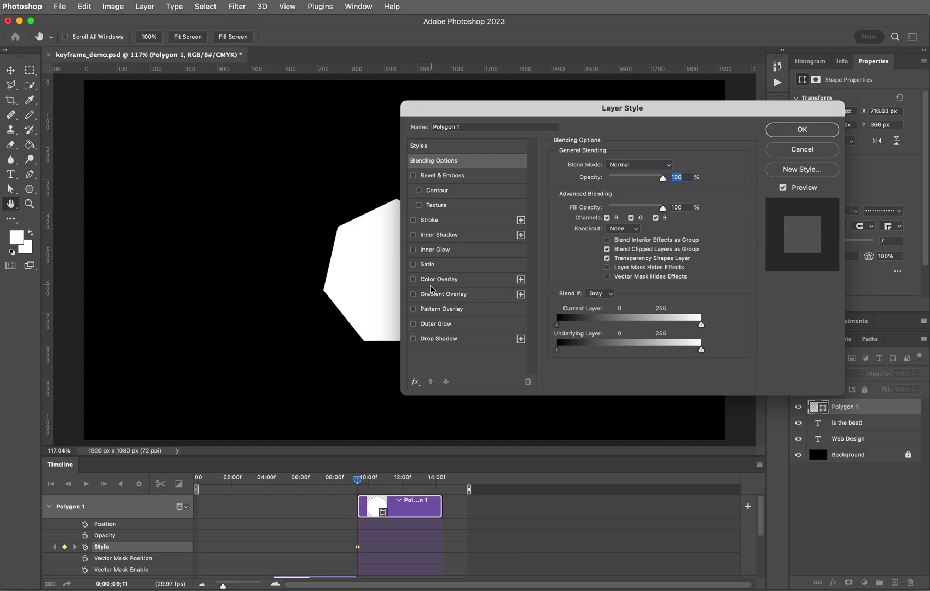
left_click(413, 295)
left_click(441, 294)
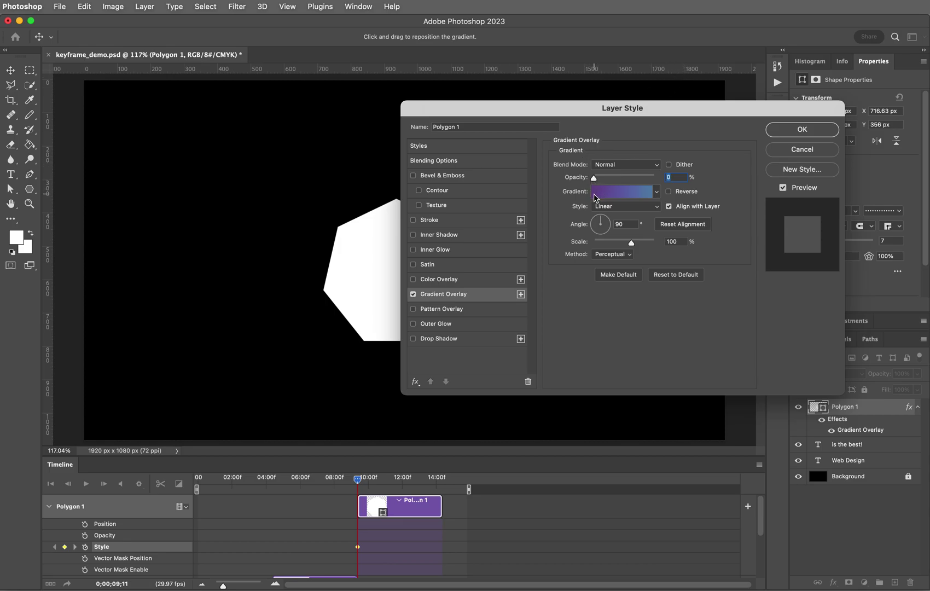
left_click(597, 195)
left_click_drag(835, 318, 731, 249)
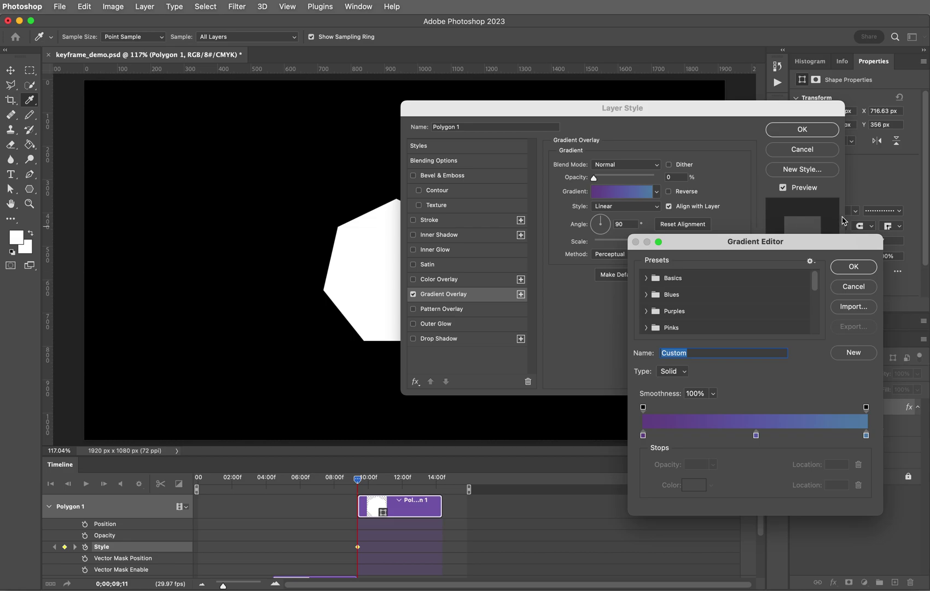
left_click(853, 287)
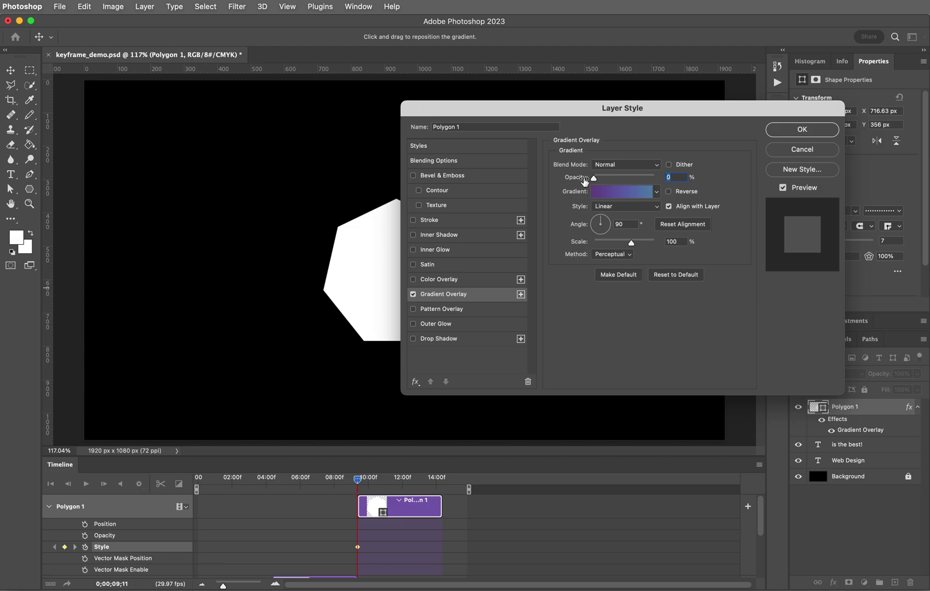
left_click(575, 179)
left_click(802, 130)
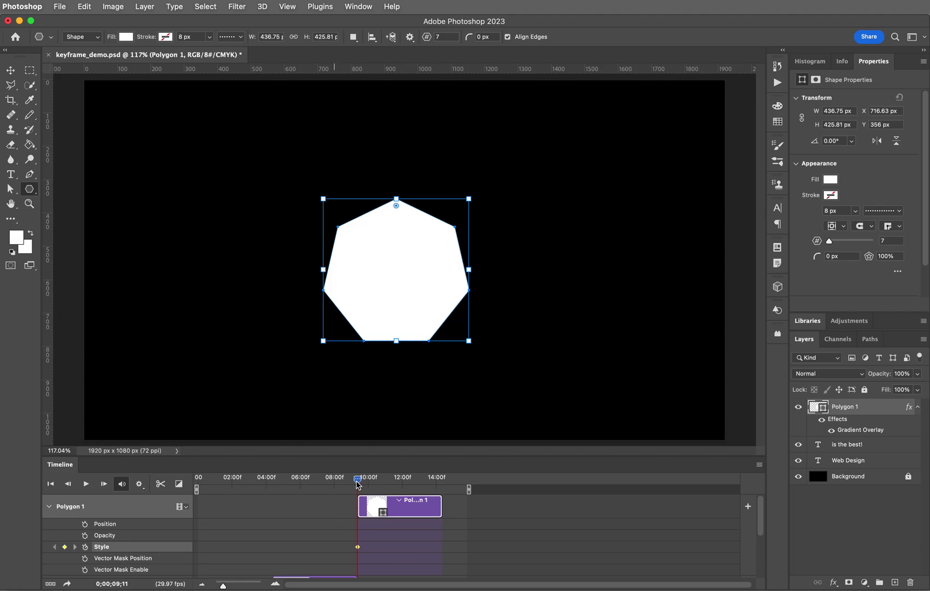
Add a later Style keyframe where Polygon 1's Gradient Overlay opacity is raised to 100%
left_click_drag(357, 481, 375, 484)
left_click(65, 547)
double_click(869, 409)
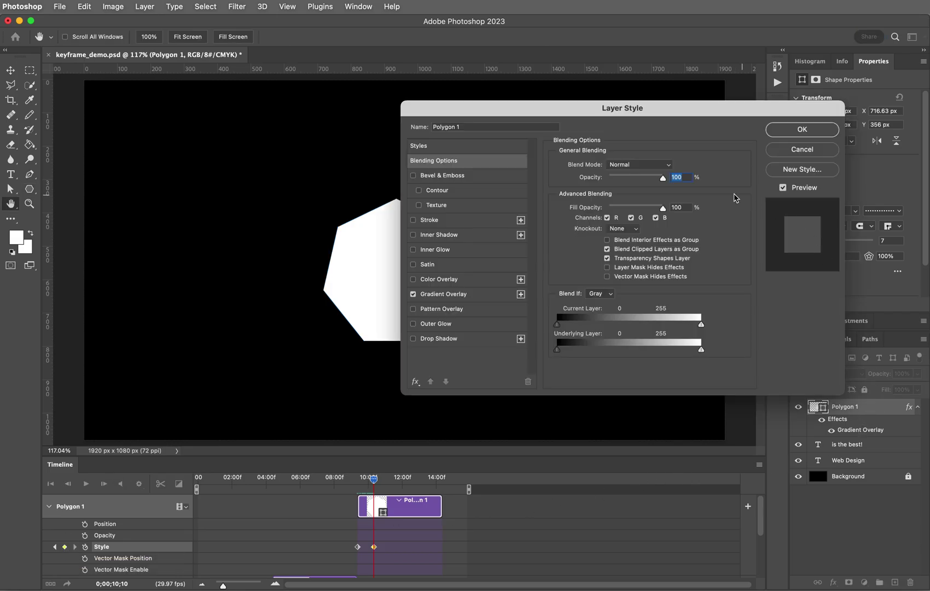
left_click(476, 299)
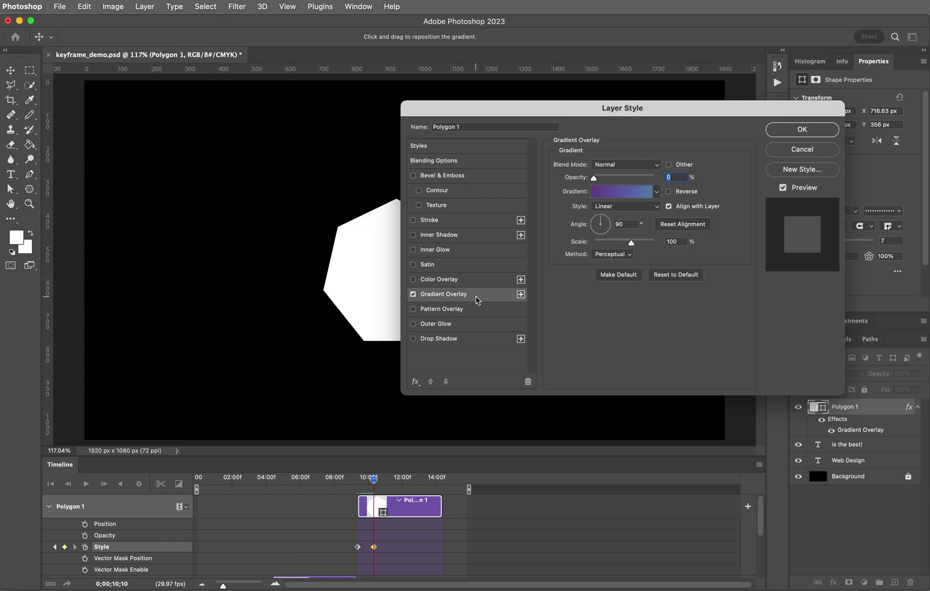
left_click(594, 179)
left_click_drag(594, 180, 657, 180)
left_click_drag(682, 120, 764, 186)
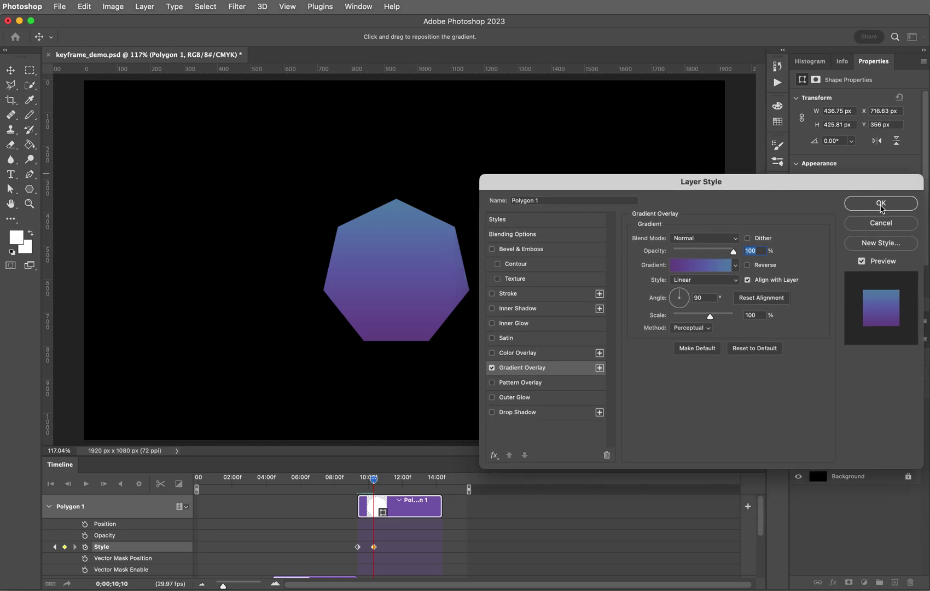
left_click(881, 204)
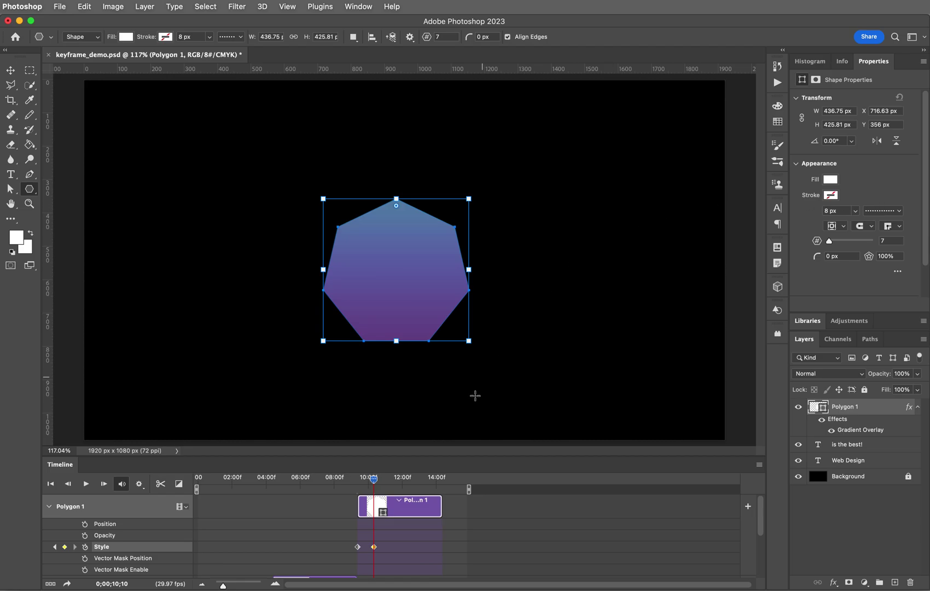
Scrub back through the fade-in, then play and stop the timeline to preview the gradient polygon
left_click(374, 480)
left_click_drag(375, 483, 291, 469)
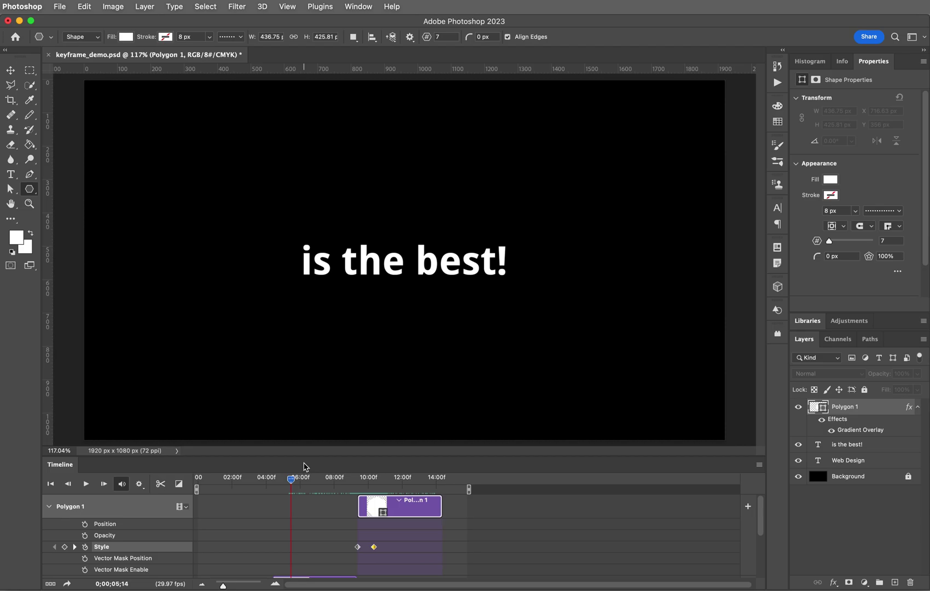
key("space")
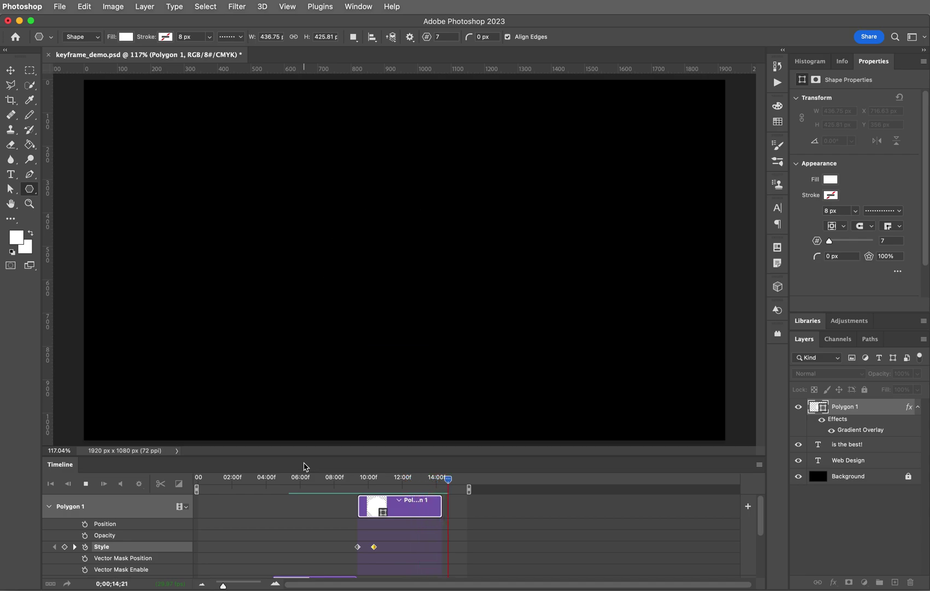
key("space")
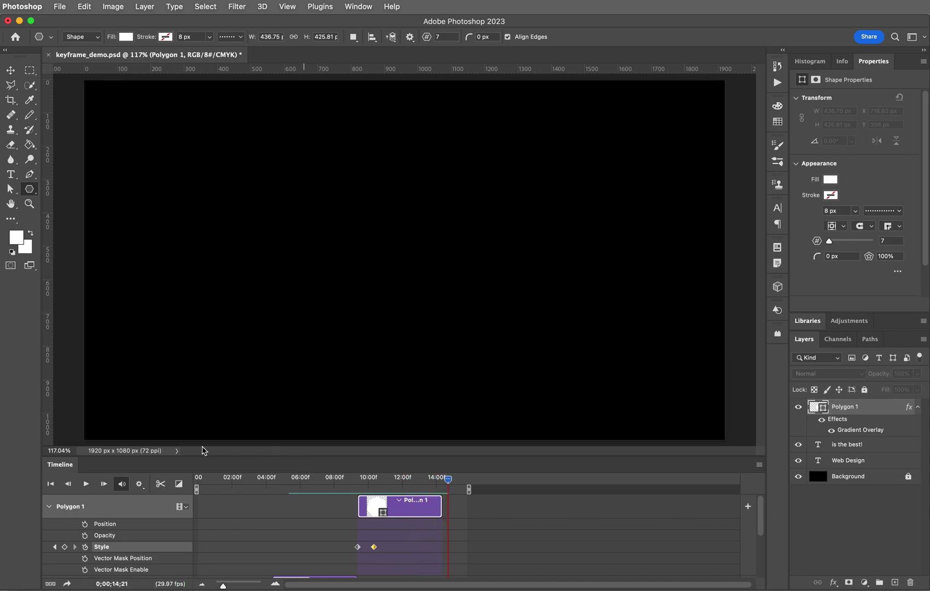
Trim Polygon 1's clip from its right edge so it ends at 11;28, duration 02;17
left_click(446, 513)
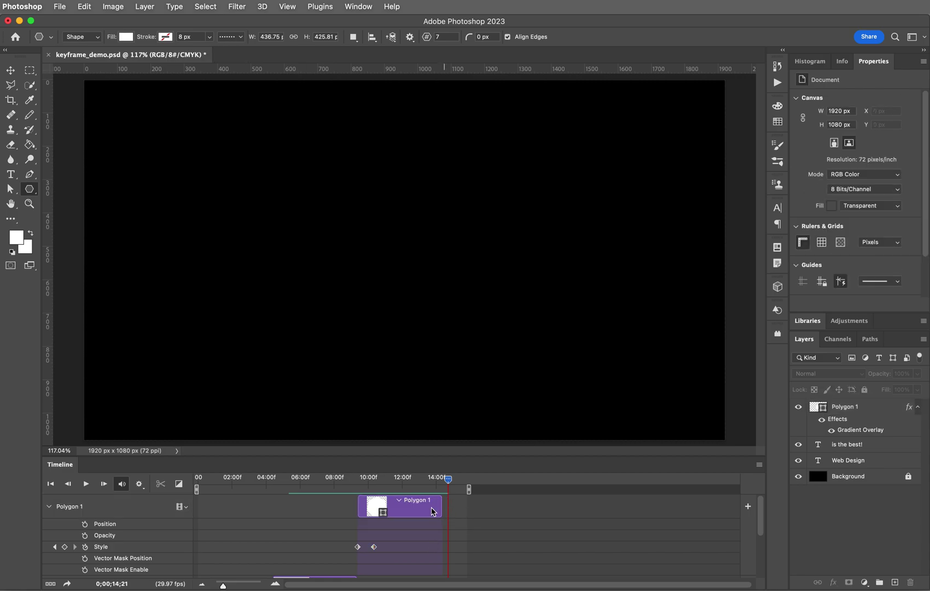
left_click_drag(441, 510, 399, 507)
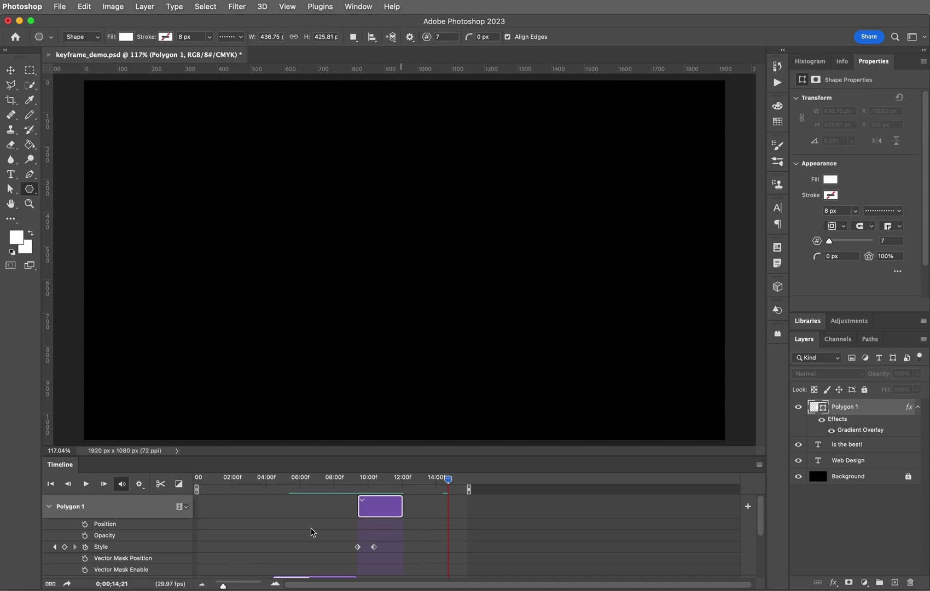
scroll(312, 533, "down", 5)
scroll(312, 533, "up", 3)
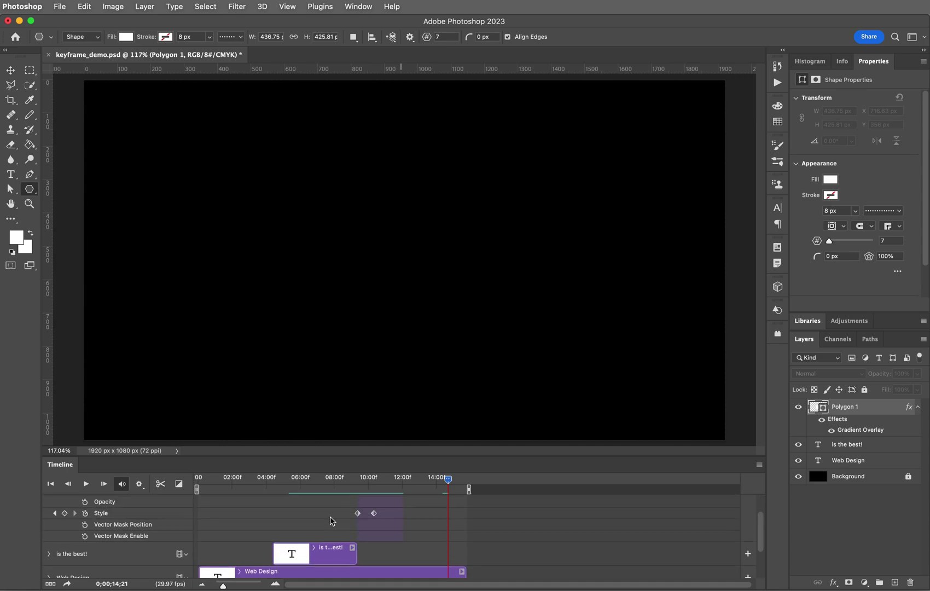
scroll(392, 522, "up", 2)
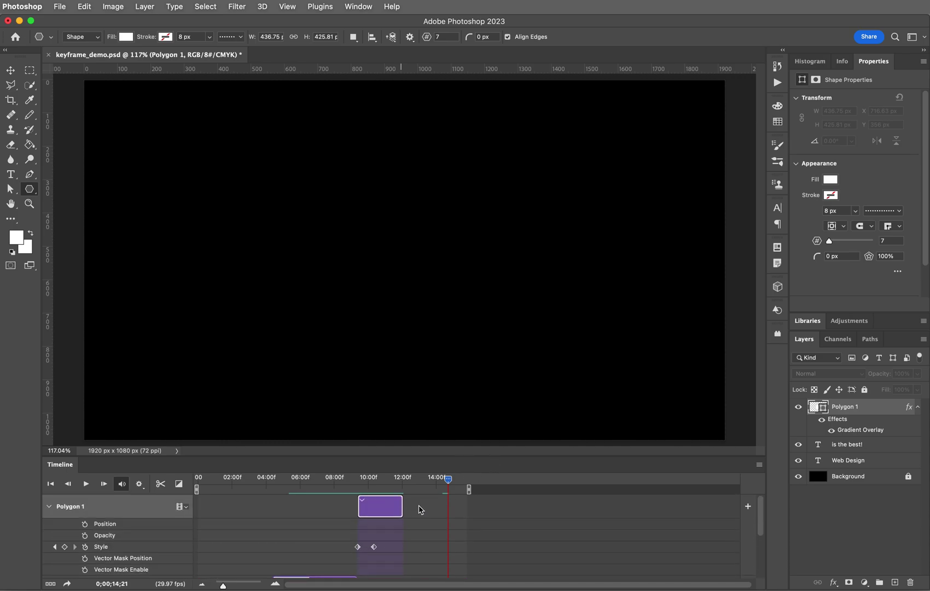